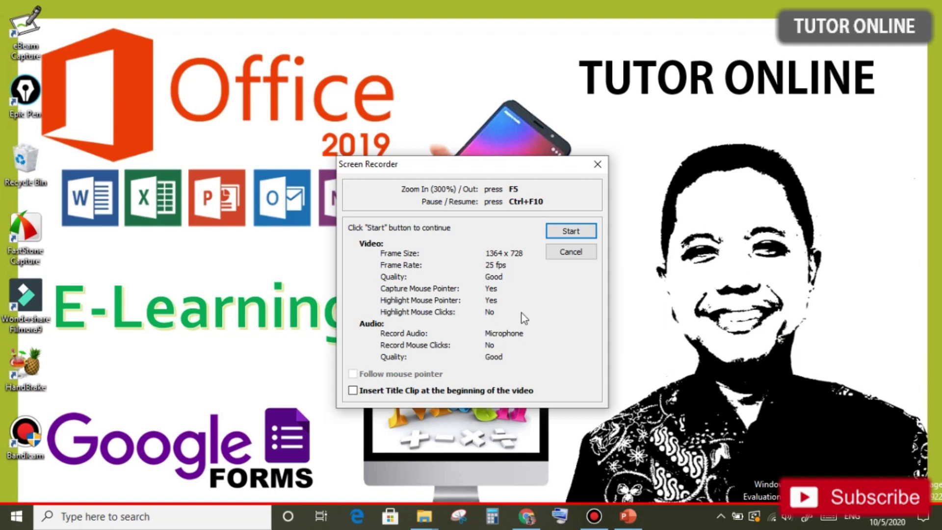
Try a 1024 x 576 fixed-size recording region, look through the standard sizes, and cancel the recording before it starts
{"action": "left_click", "coordinate": [571, 252]}
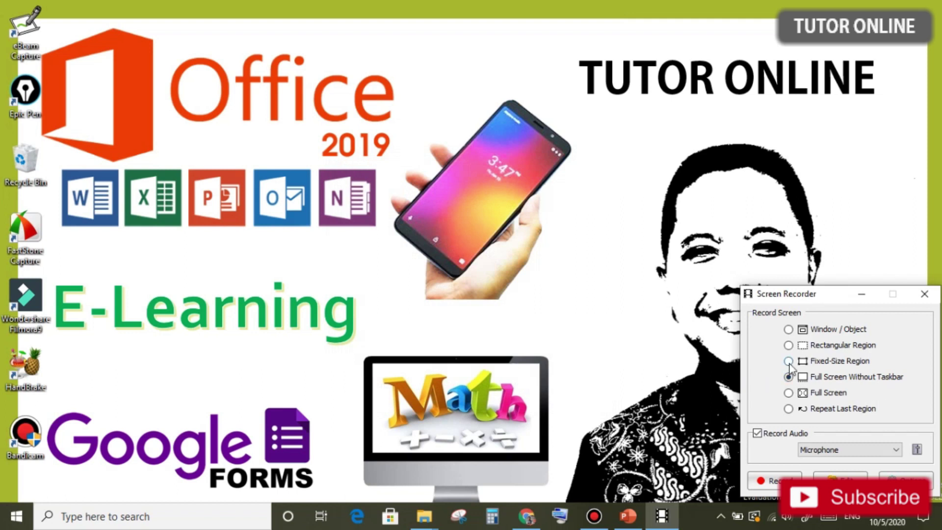
{"action": "left_click", "coordinate": [789, 363]}
{"action": "left_click", "coordinate": [783, 478]}
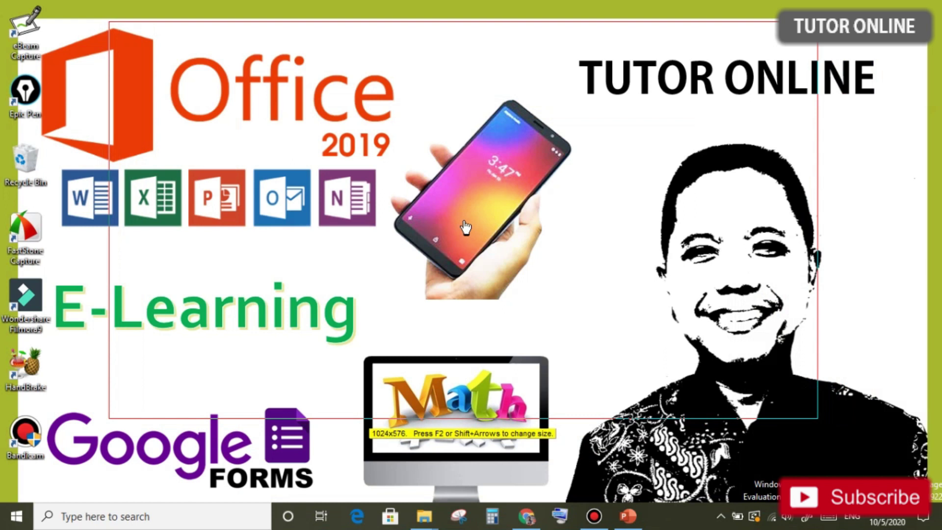
{"action": "key", "text": "F2"}
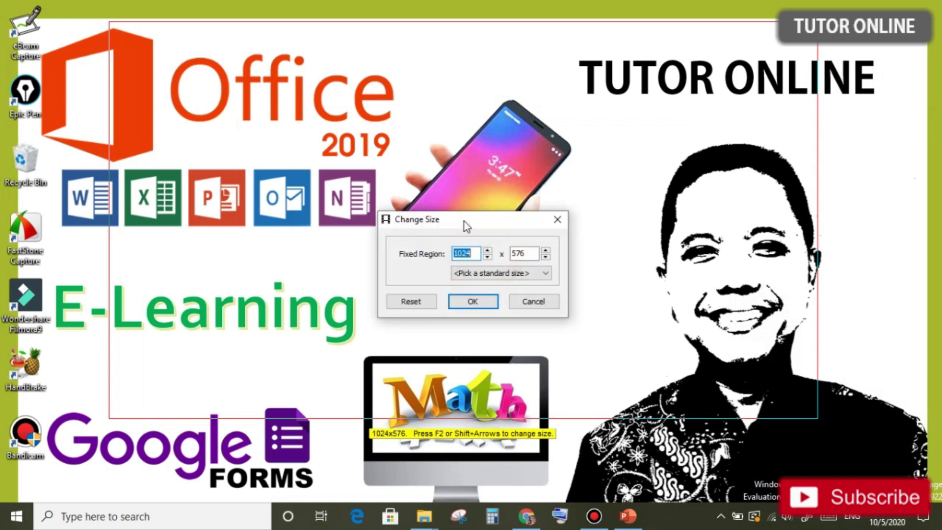
{"action": "left_click", "coordinate": [457, 275]}
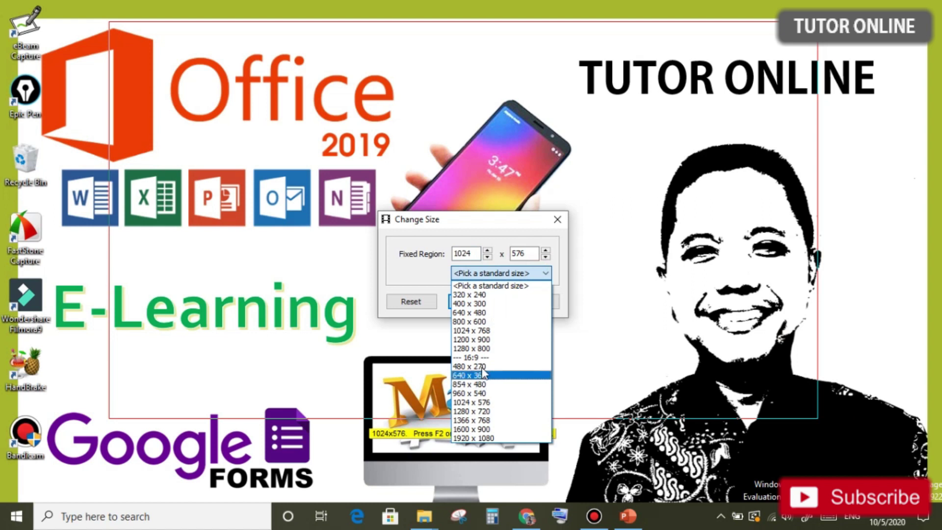
{"action": "left_click", "coordinate": [426, 269]}
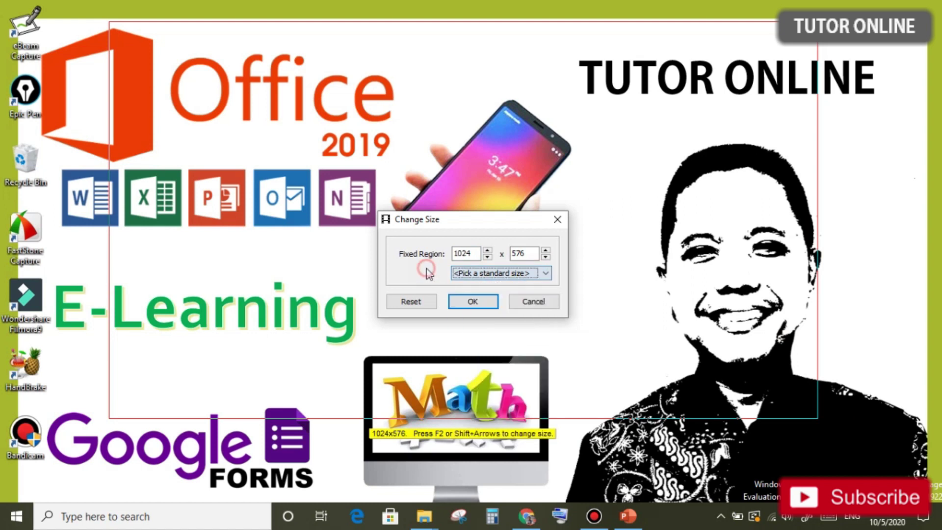
{"action": "left_click", "coordinate": [534, 301]}
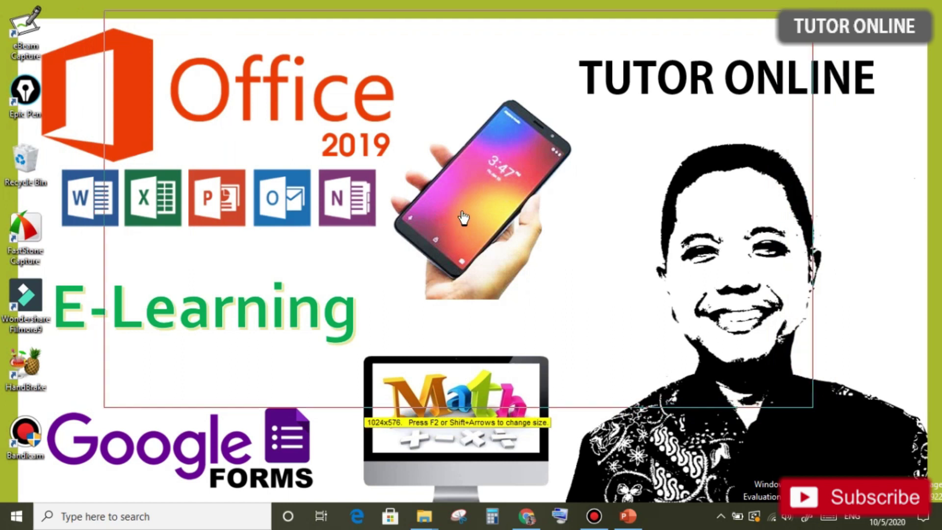
{"action": "left_click", "coordinate": [465, 212]}
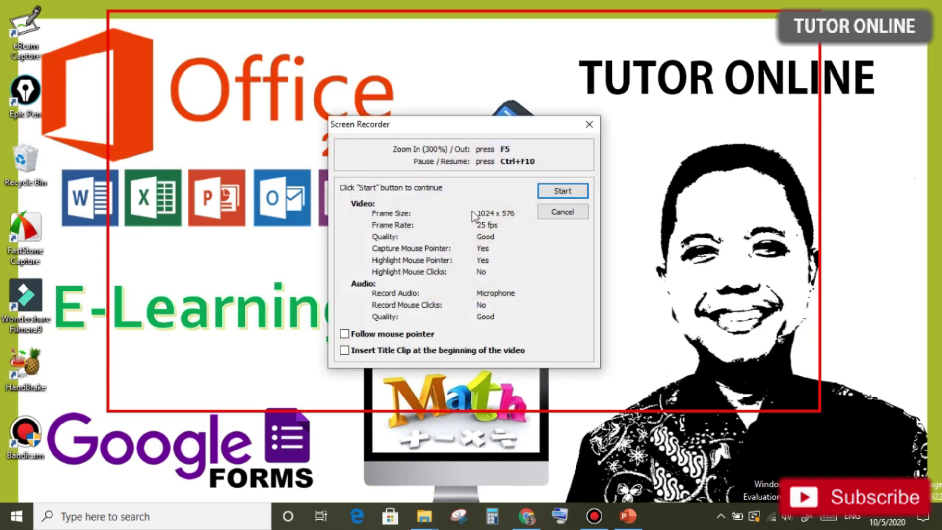
{"action": "left_click", "coordinate": [562, 212]}
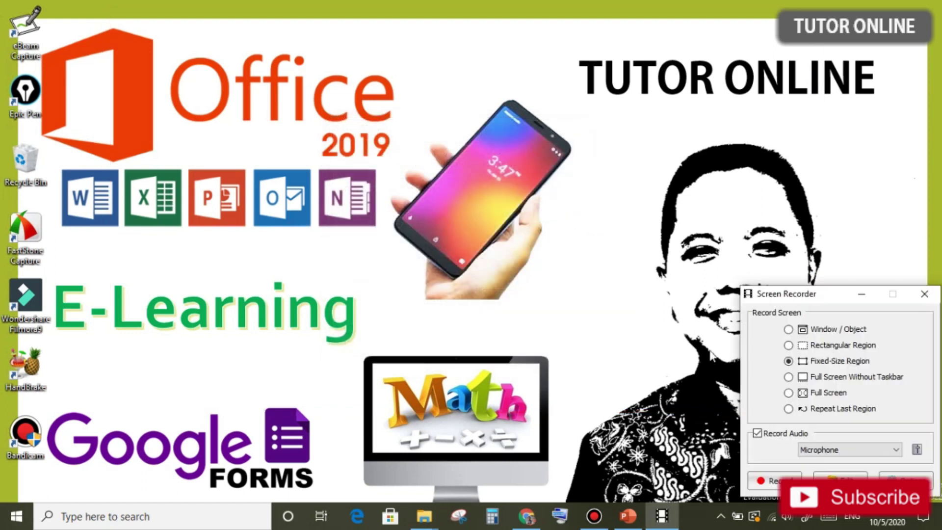
Try a rectangular recording region of about 1208 x 628 covering most of the desktop, and cancel the recording
{"action": "left_click", "coordinate": [788, 346]}
{"action": "left_click", "coordinate": [773, 480]}
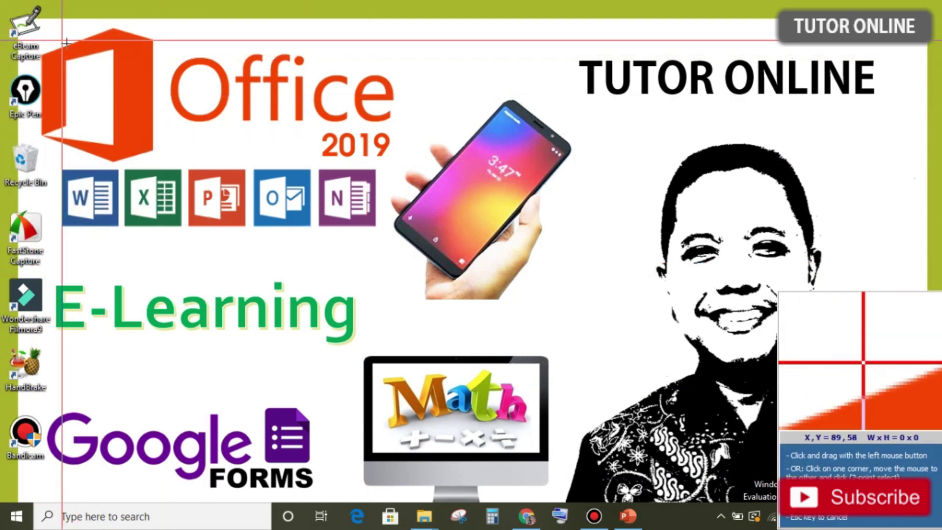
{"action": "left_click_drag", "start_coordinate": [54, 30], "coordinate": [892, 461]}
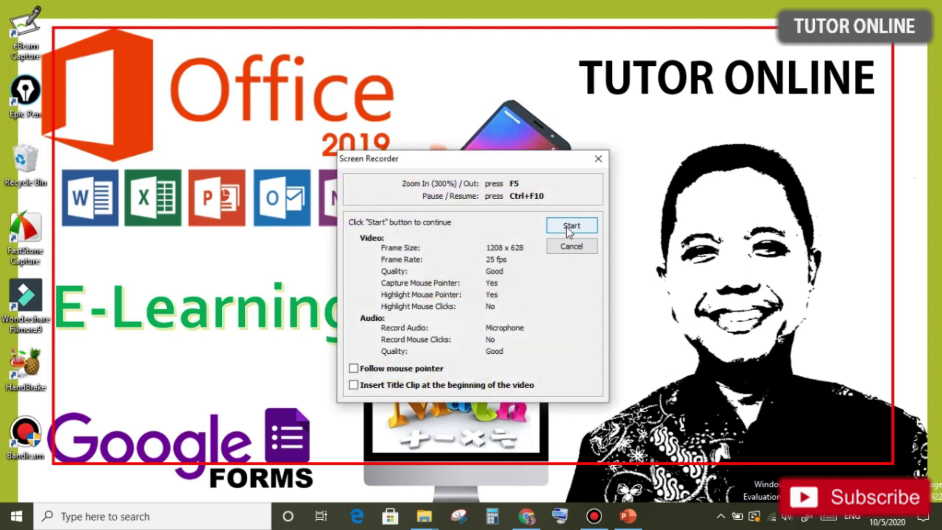
{"action": "left_click", "coordinate": [568, 247]}
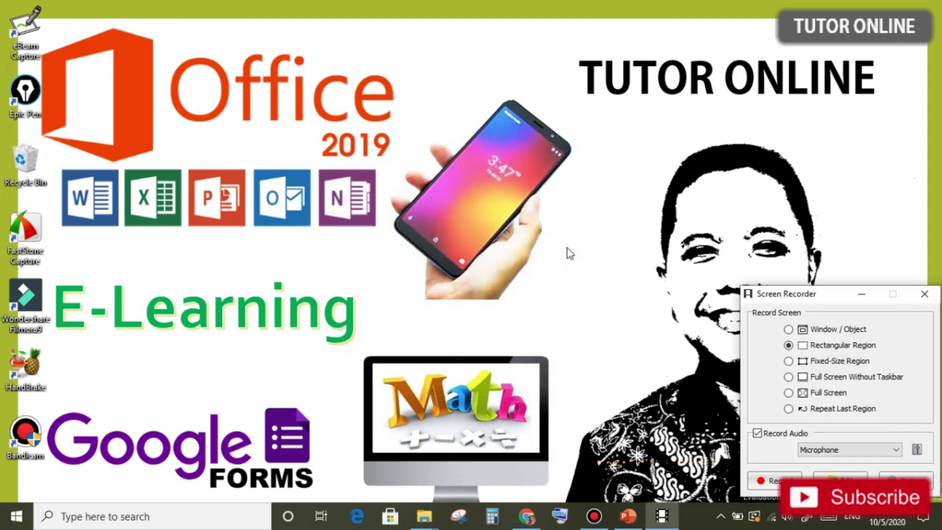
Choose Full Screen as the recording area and set the video frame rate to 25 frames per second in the options
{"action": "left_click", "coordinate": [789, 396]}
{"action": "left_click", "coordinate": [905, 478]}
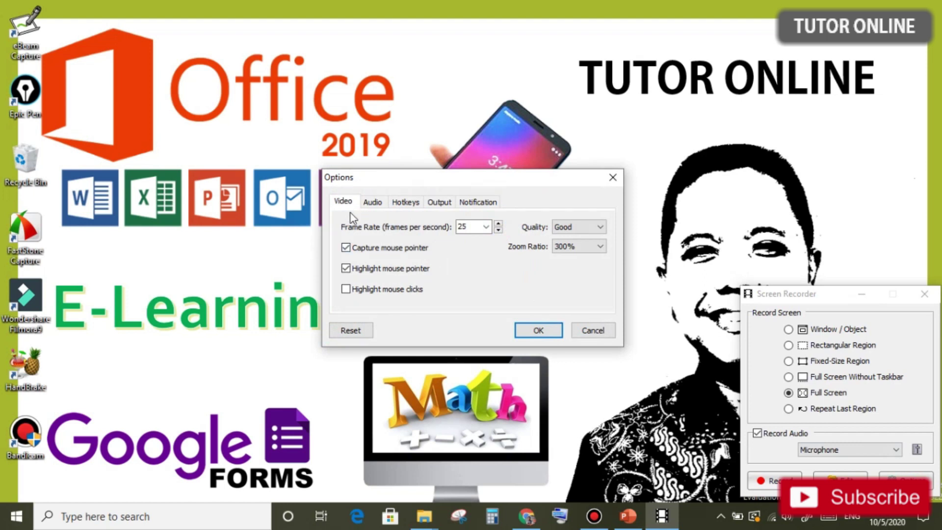
{"action": "left_click", "coordinate": [498, 229]}
{"action": "left_click", "coordinate": [498, 229]}
{"action": "left_click", "coordinate": [497, 229]}
{"action": "left_click", "coordinate": [499, 224]}
{"action": "left_click", "coordinate": [499, 224]}
{"action": "left_click", "coordinate": [499, 224]}
Set the video quality to Good and the zoom ratio to 300%
{"action": "left_click", "coordinate": [596, 228]}
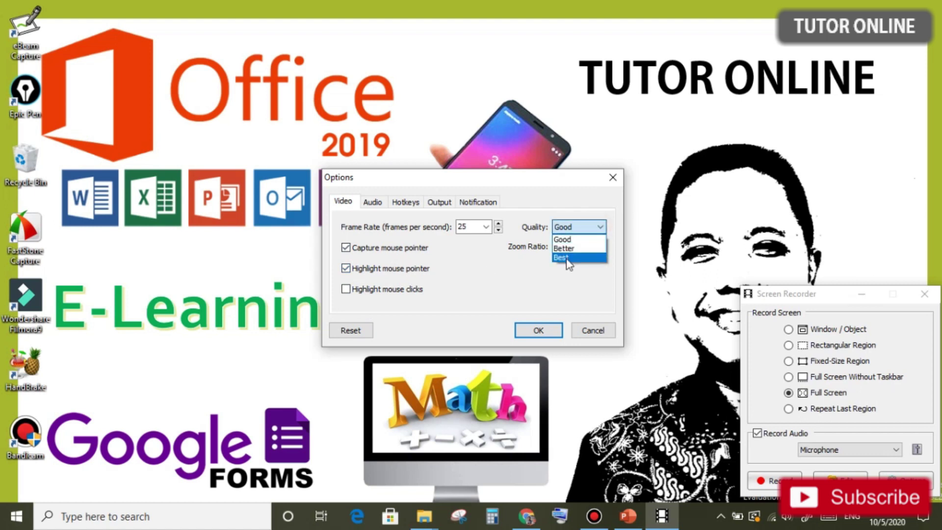
{"action": "left_click", "coordinate": [564, 242]}
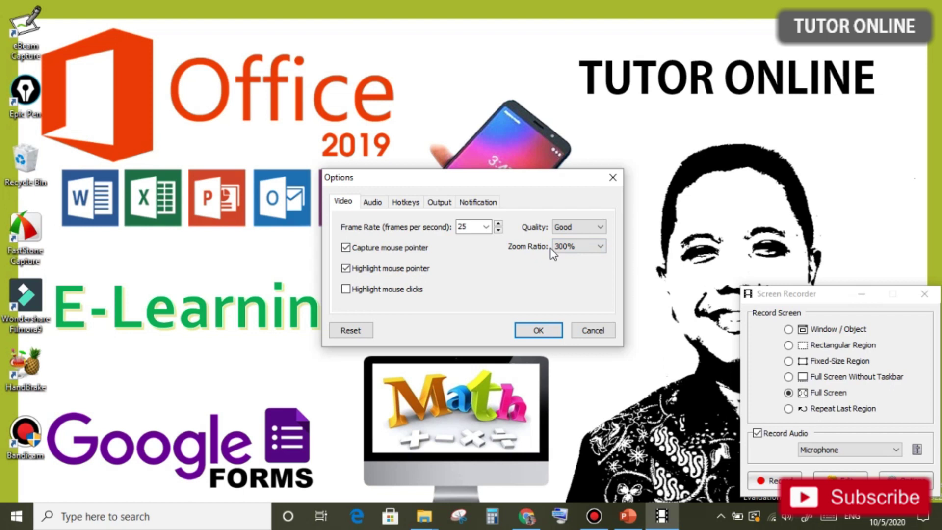
{"action": "left_click", "coordinate": [600, 246]}
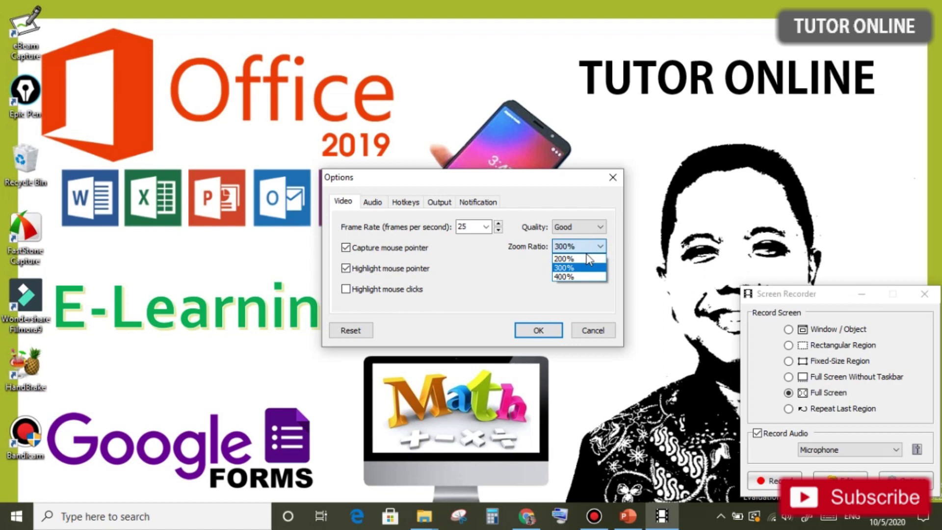
{"action": "left_click", "coordinate": [563, 267]}
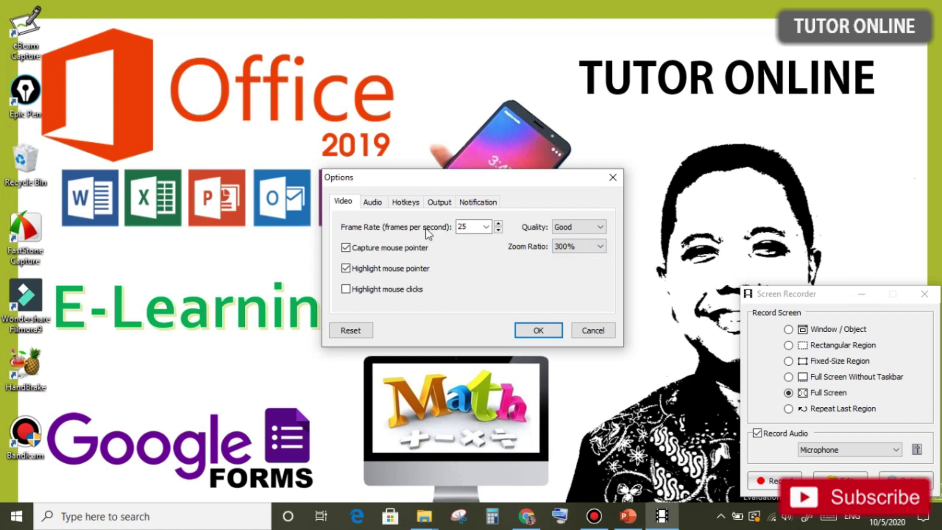
Set the click volume for recorded mouse click sounds to 10 and leave the recording of click sounds turned off
{"action": "left_click", "coordinate": [368, 207]}
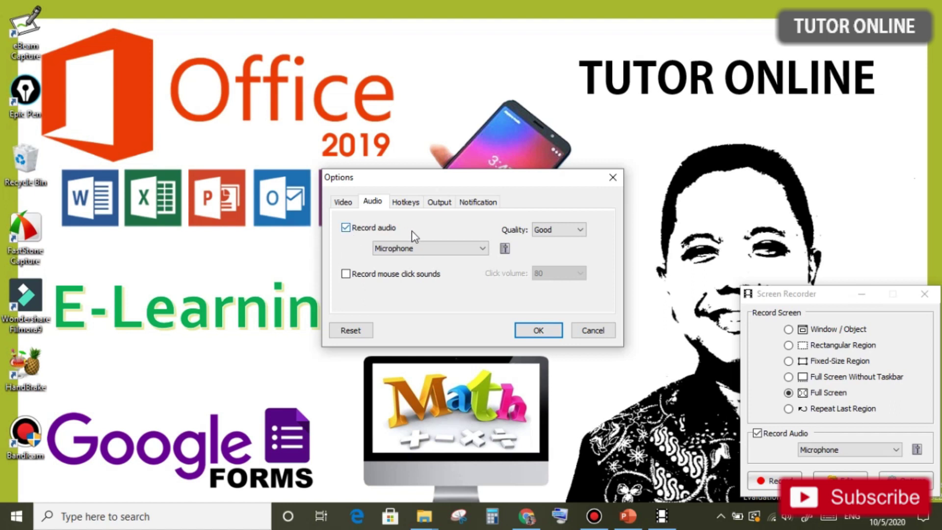
{"action": "left_click", "coordinate": [346, 274]}
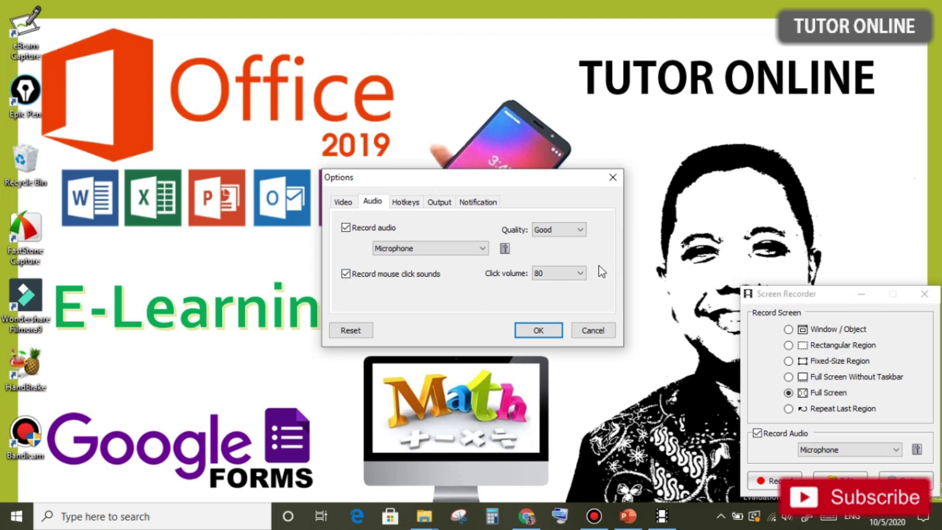
{"action": "left_click", "coordinate": [583, 274]}
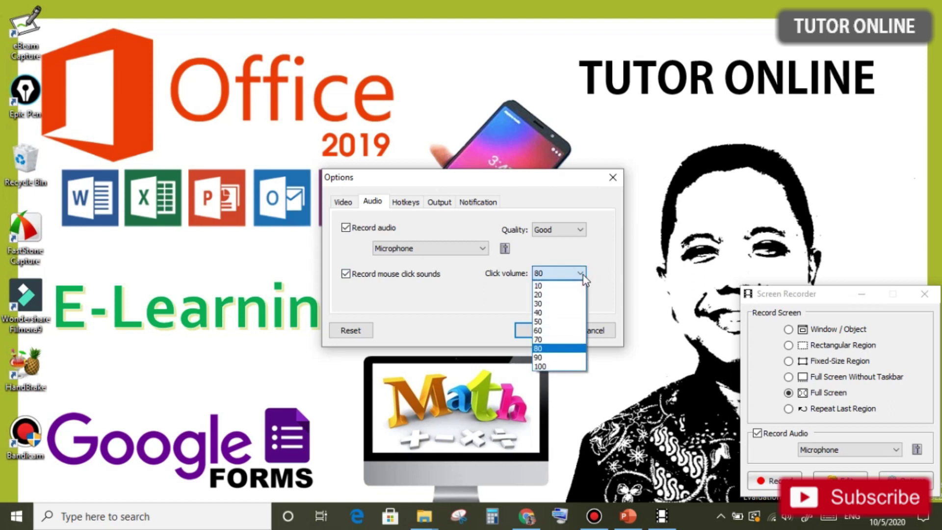
{"action": "left_click", "coordinate": [542, 289]}
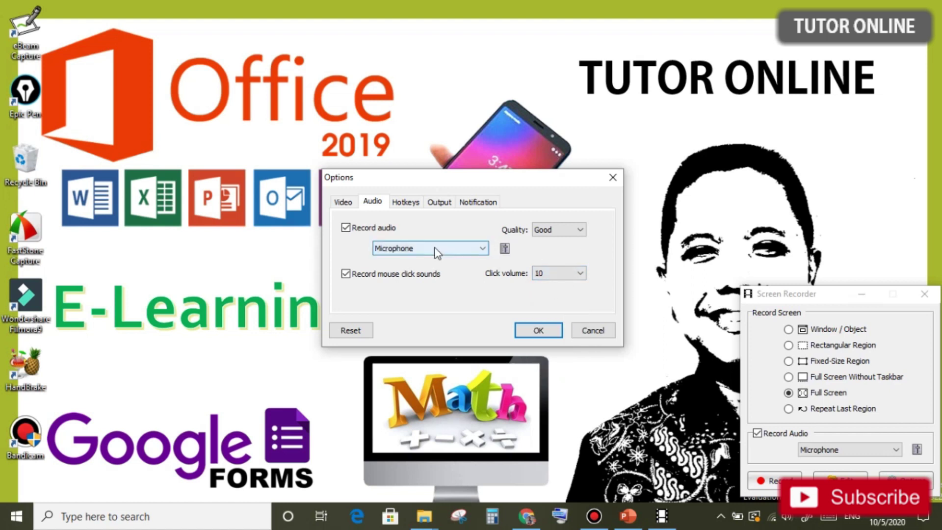
{"action": "left_click", "coordinate": [345, 275]}
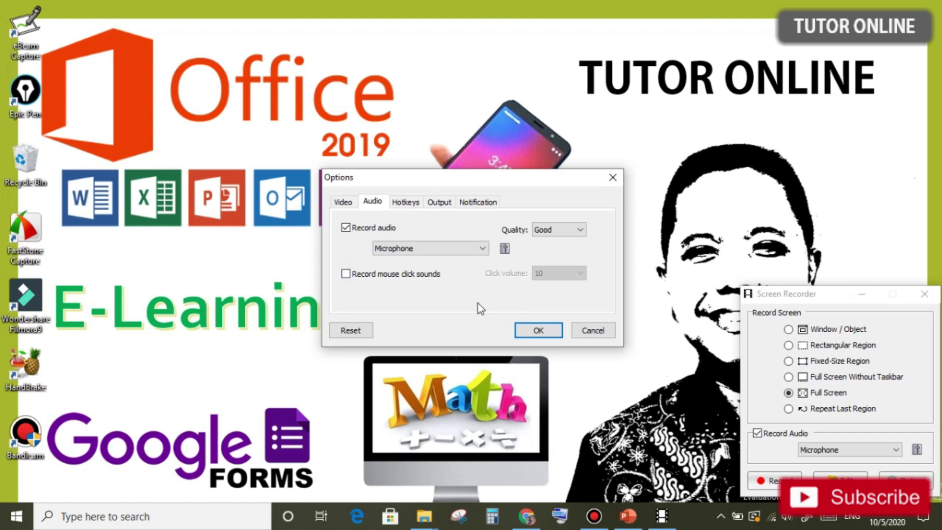
Check the Zoom In / Out hotkey, keep it as F5, and save the recorder options
{"action": "left_click", "coordinate": [413, 205]}
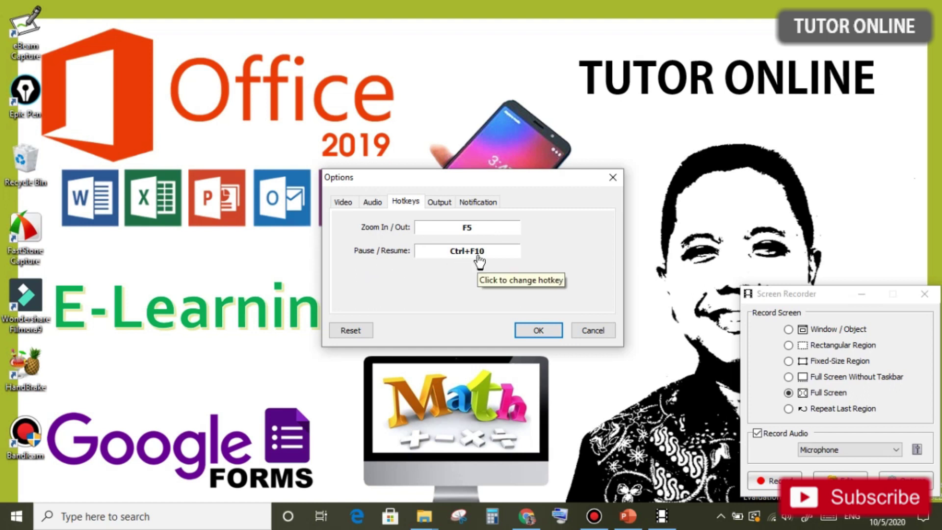
{"action": "left_click", "coordinate": [484, 228]}
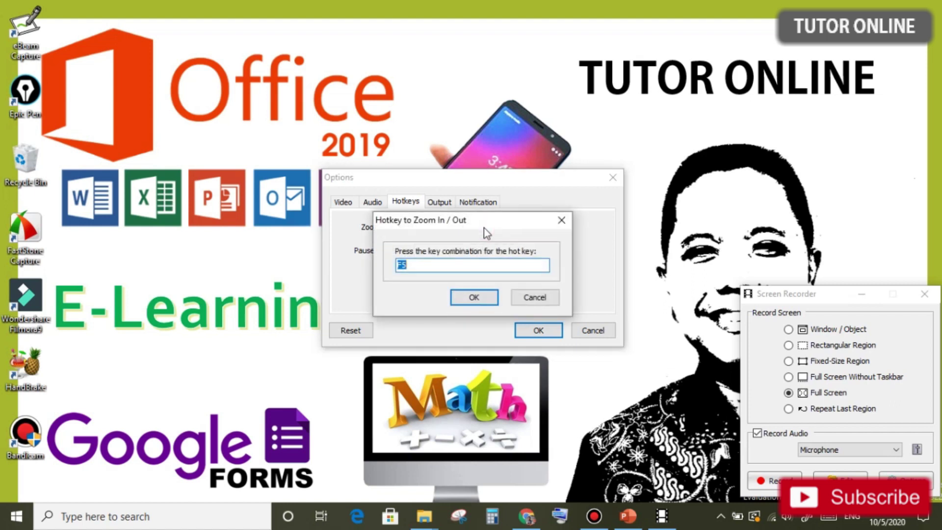
{"action": "key", "text": "F4"}
{"action": "left_click", "coordinate": [478, 296]}
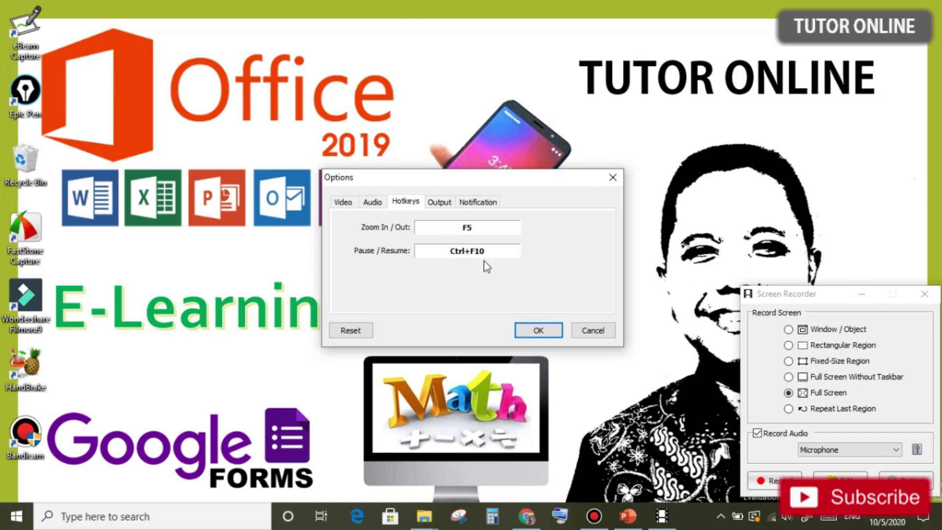
{"action": "left_click", "coordinate": [538, 332]}
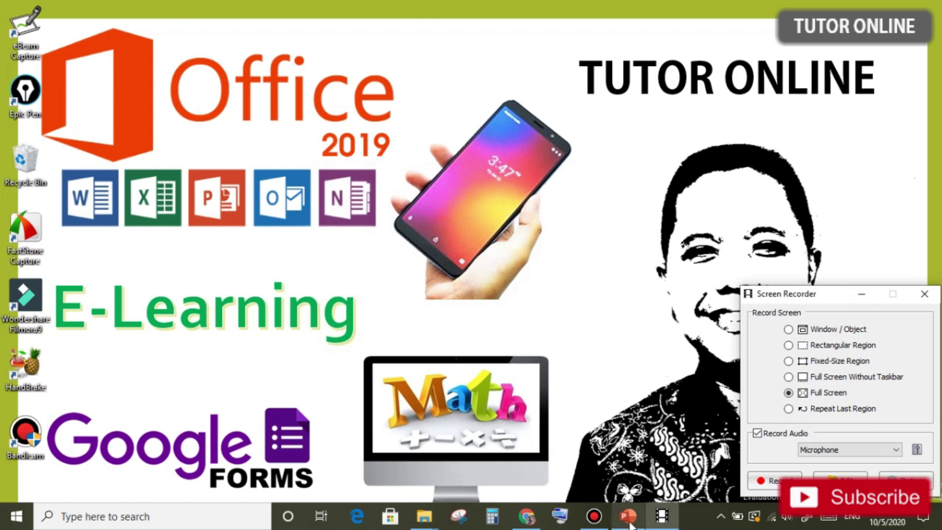
Switch to PowerPoint with the Grafik_Fungsi_Eksponen.ppt presentation
{"action": "mouse_move", "coordinate": [630, 523]}
{"action": "left_click", "coordinate": [605, 478]}
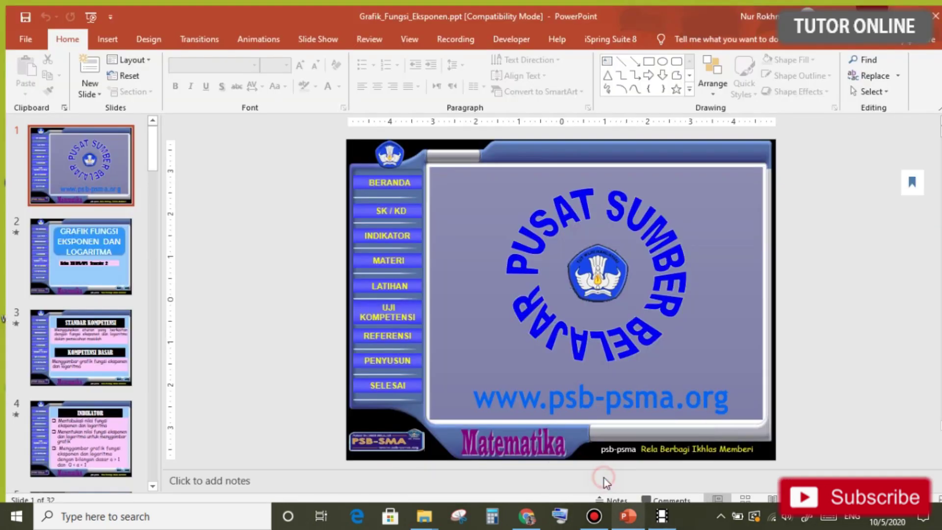